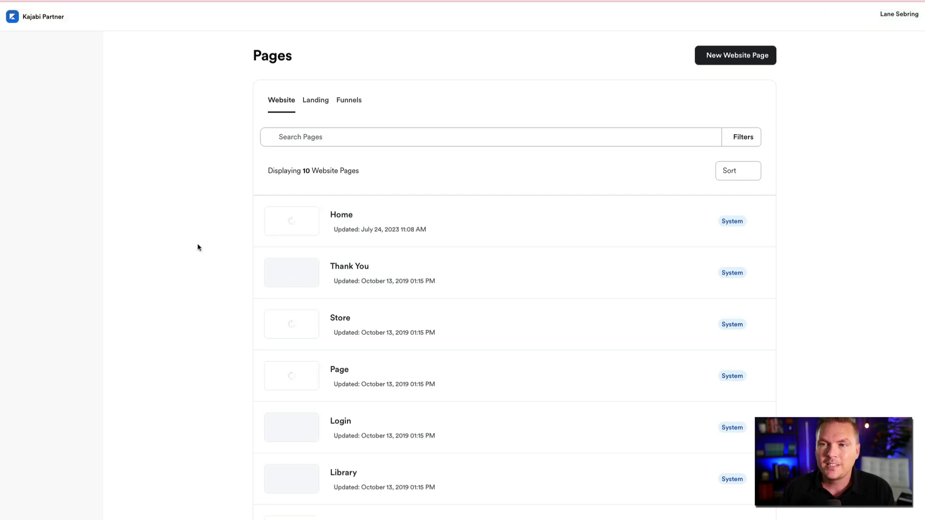
Open the default Home page in the page builder, then view the finished live site for comparison.
mouse_move(345, 216)
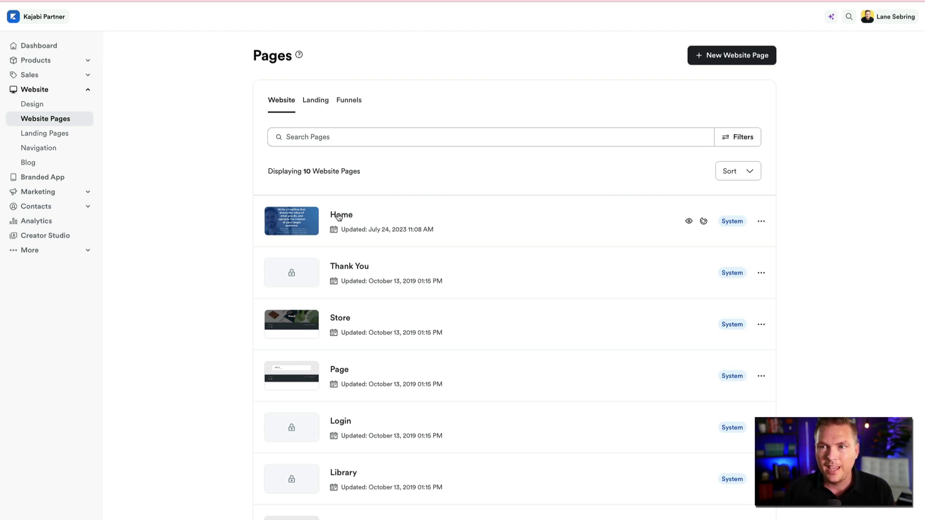
click(355, 215)
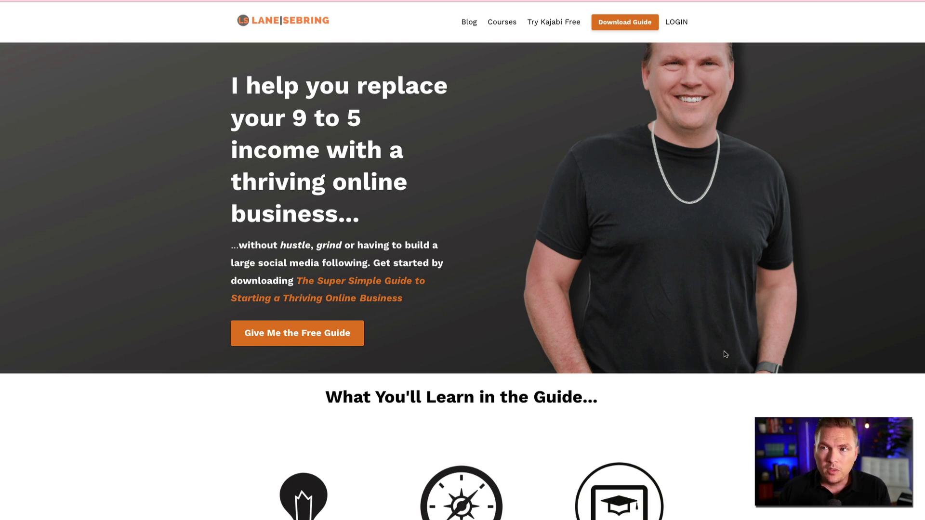
Trigger the 'Get Your Free Guide' exit-intent popup over the live home page.
mouse_move(152, 4)
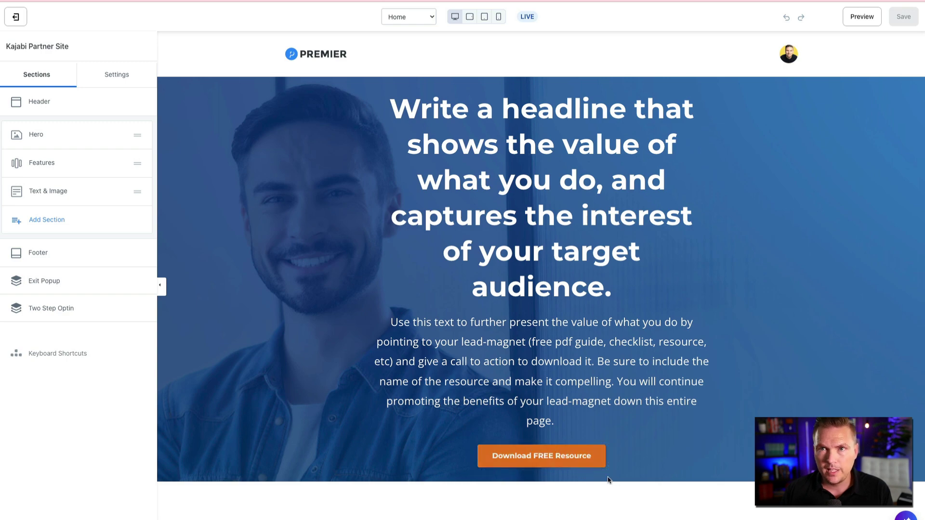
scroll(692, 440, down, 2)
scroll(573, 214, up, 2)
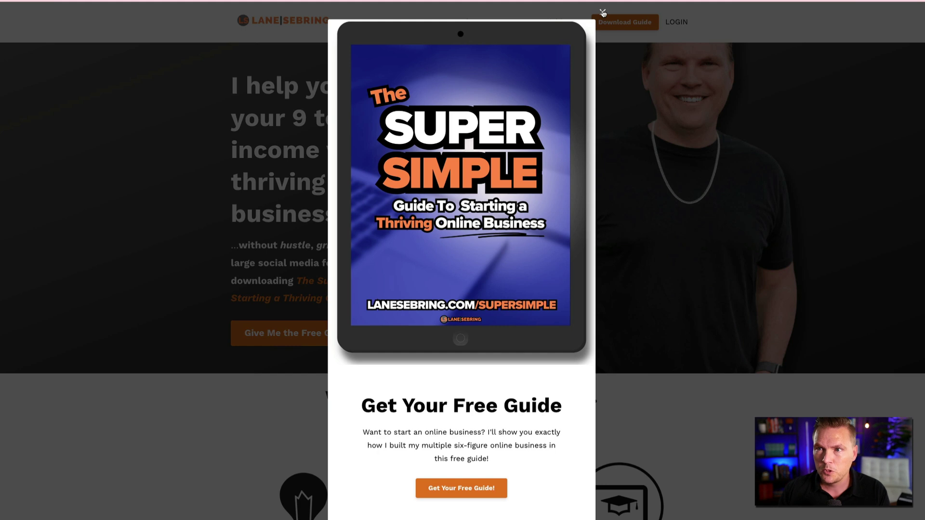
Close the free guide popup and return to the Home template in the editor.
click(602, 12)
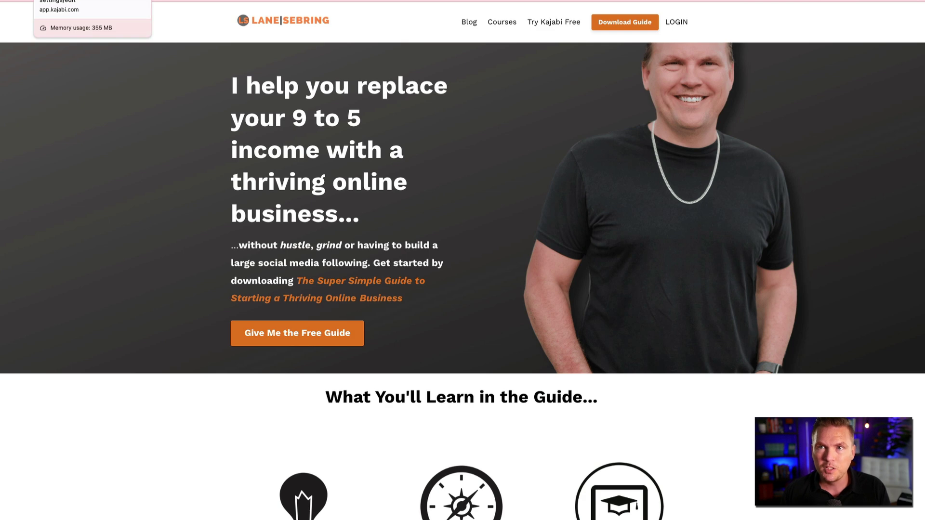
click(92, 1)
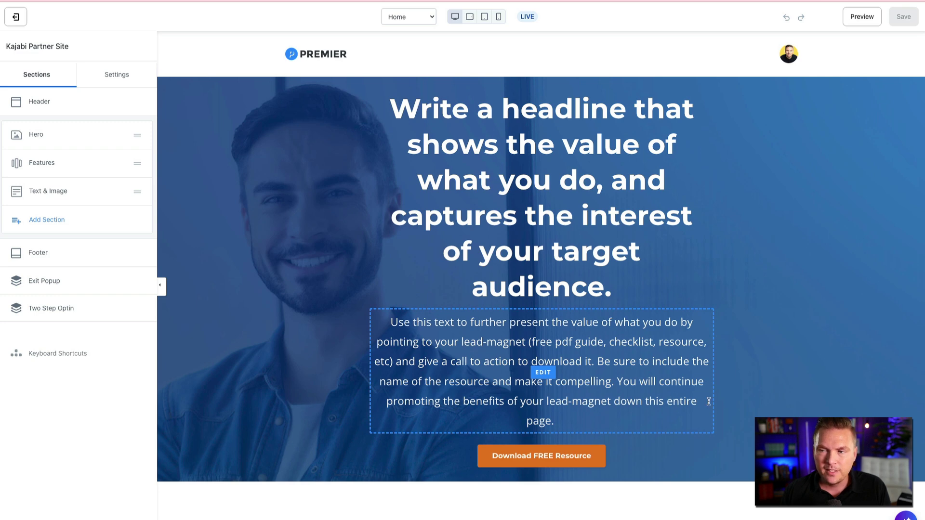
scroll(732, 409, down, 3)
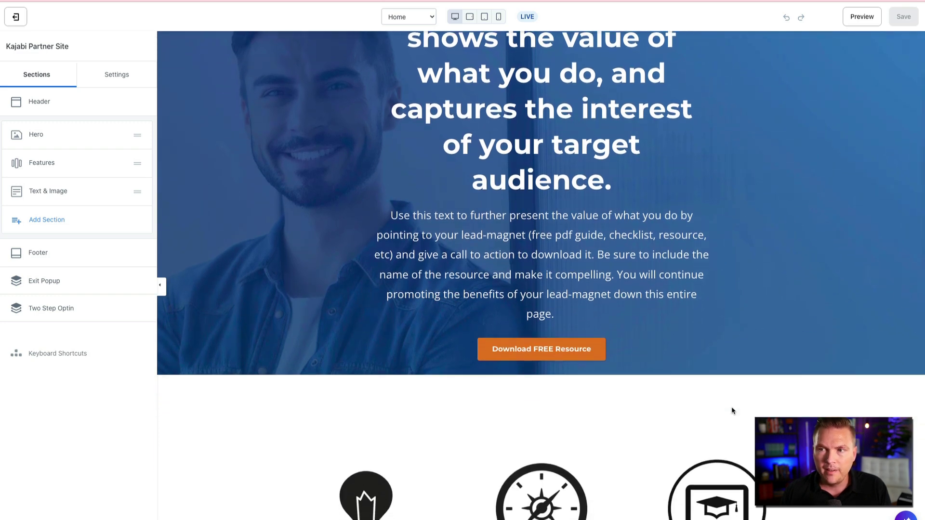
scroll(732, 410, down, 1)
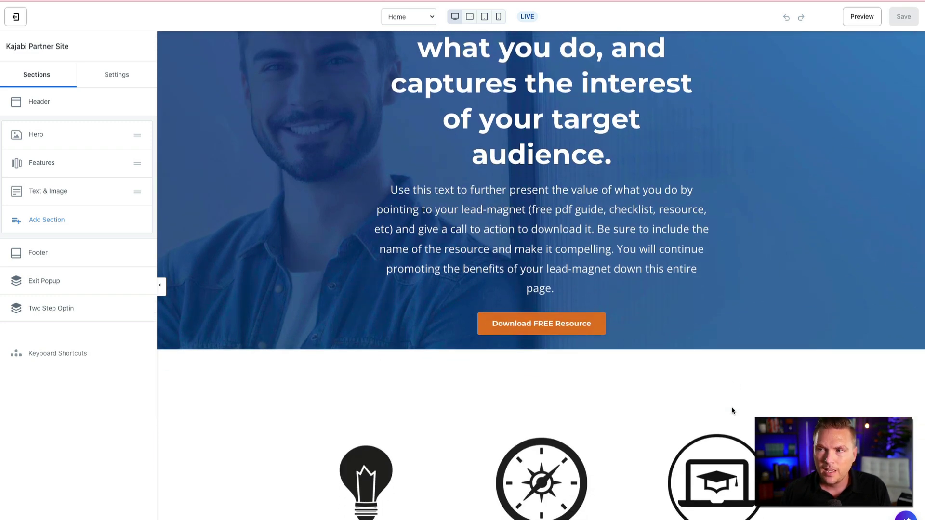
scroll(732, 410, down, 1)
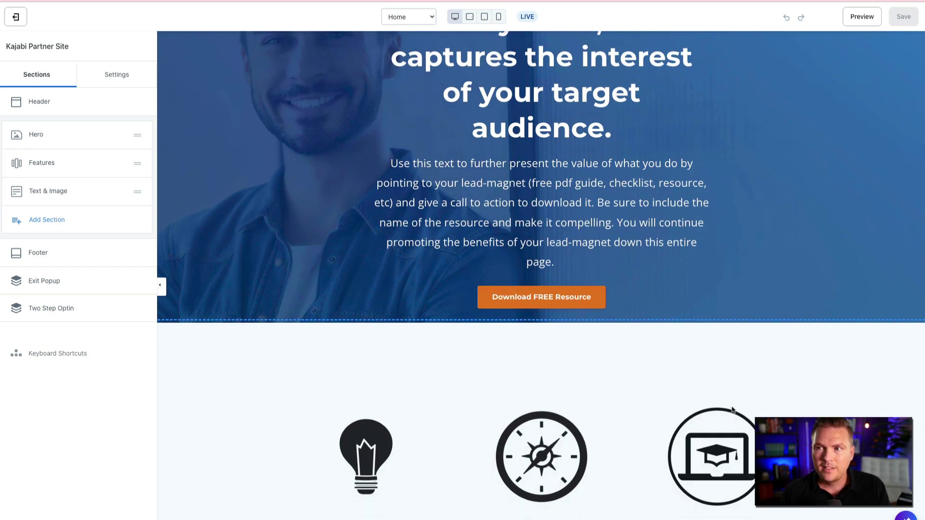
scroll(732, 411, down, 6)
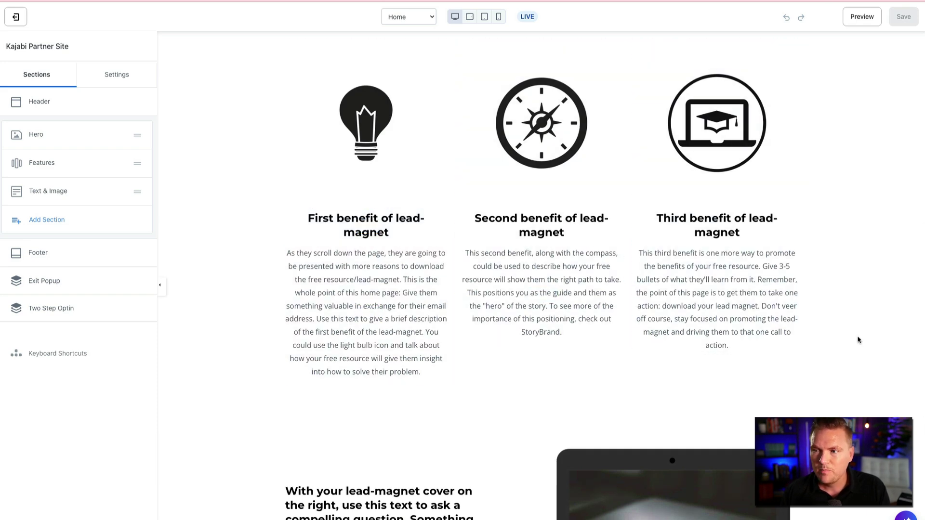
scroll(858, 340, down, 6)
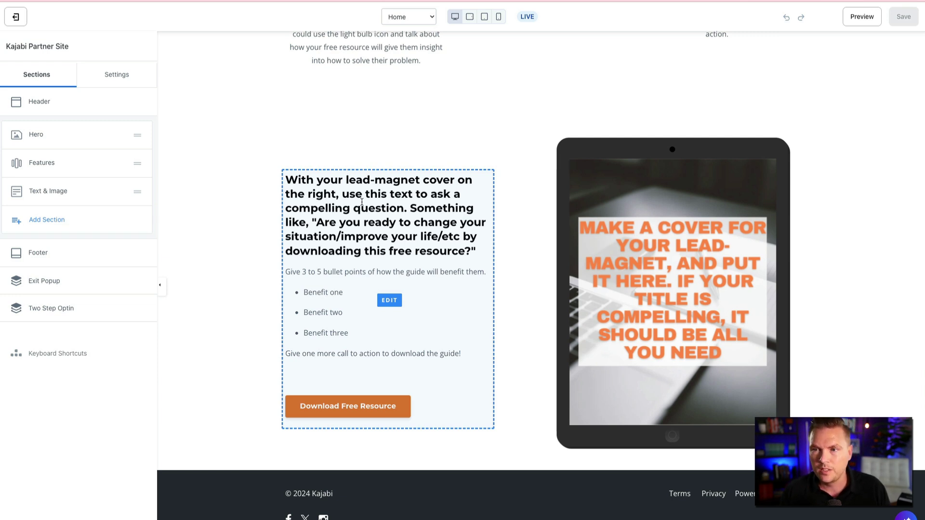
scroll(520, 326, up, 5)
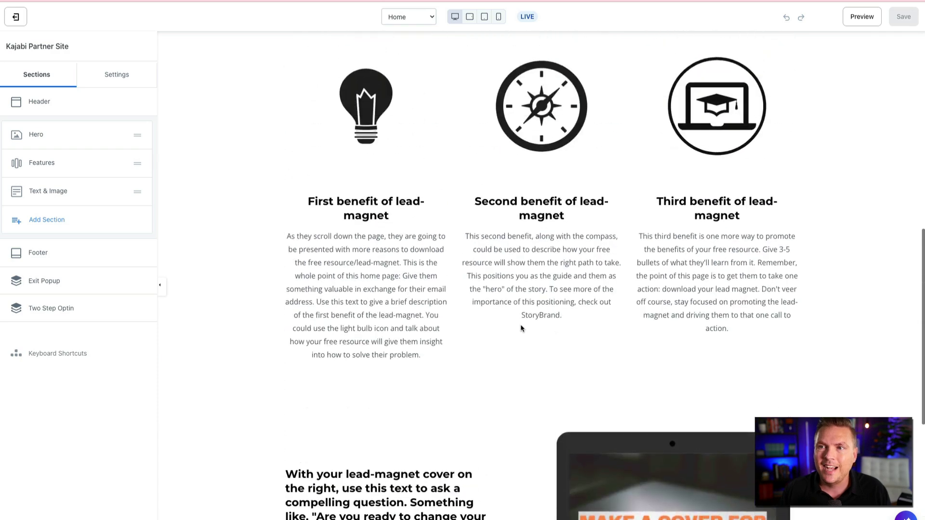
scroll(520, 328, up, 10)
scroll(520, 328, up, 2)
scroll(521, 325, down, 14)
scroll(522, 320, down, 3)
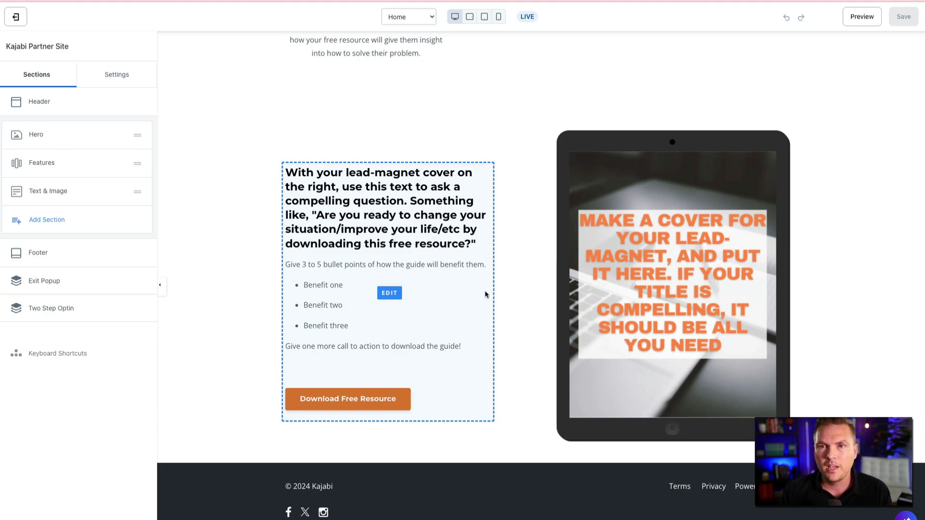
scroll(485, 294, up, 15)
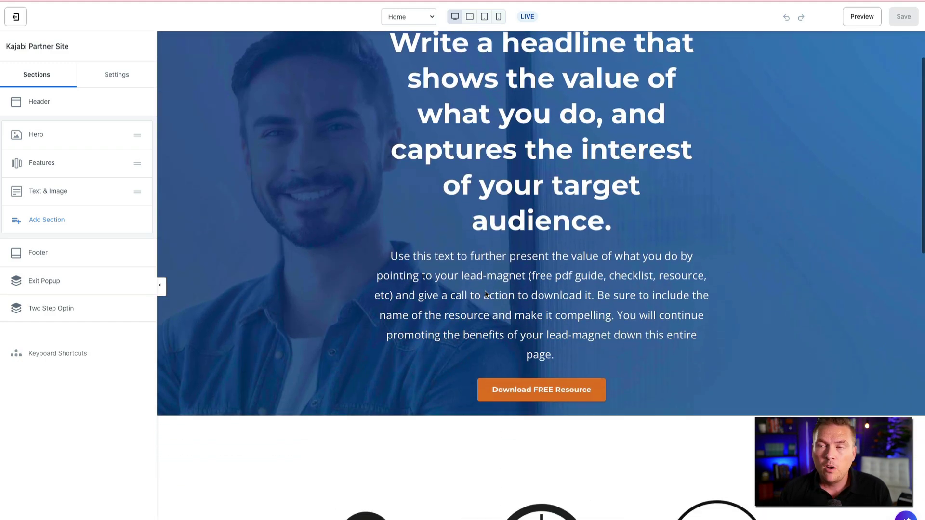
scroll(485, 294, down, 6)
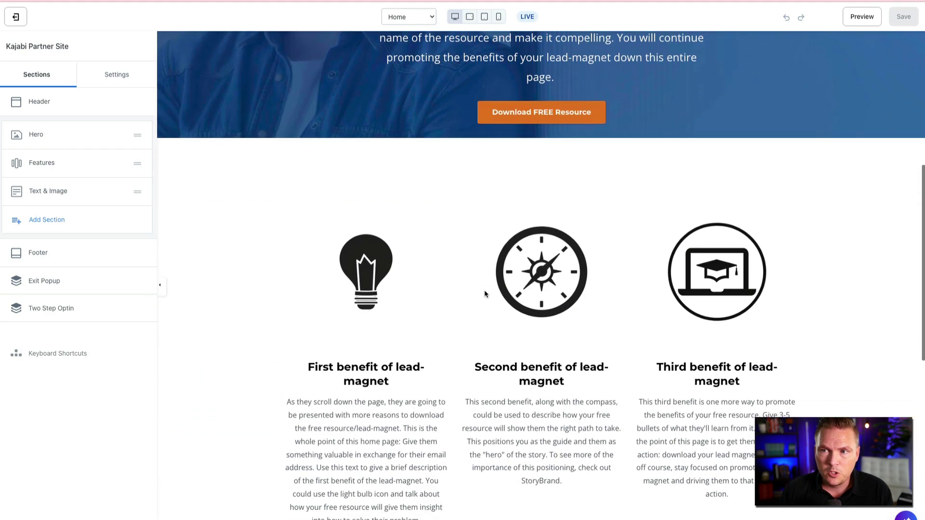
Open the first benefit feature's settings and review its image, heading, text and action options.
click(371, 263)
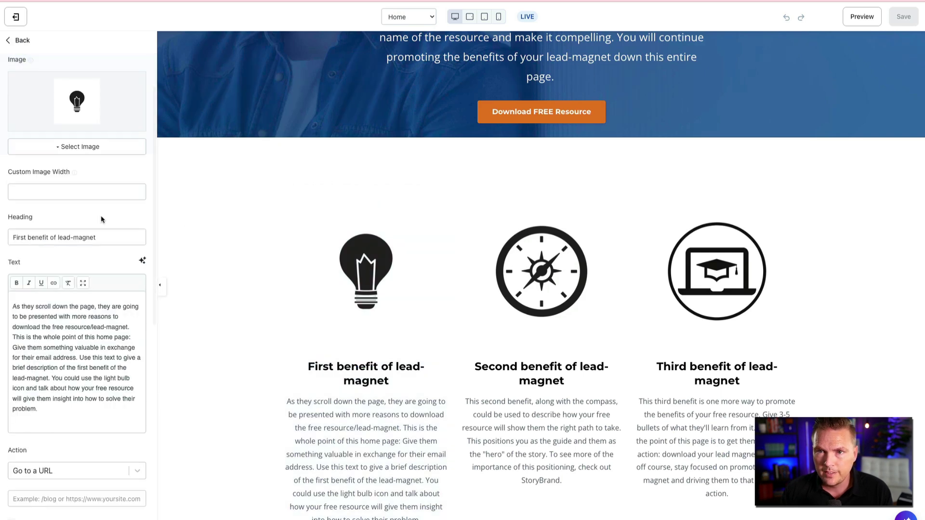
scroll(77, 179, up, 2)
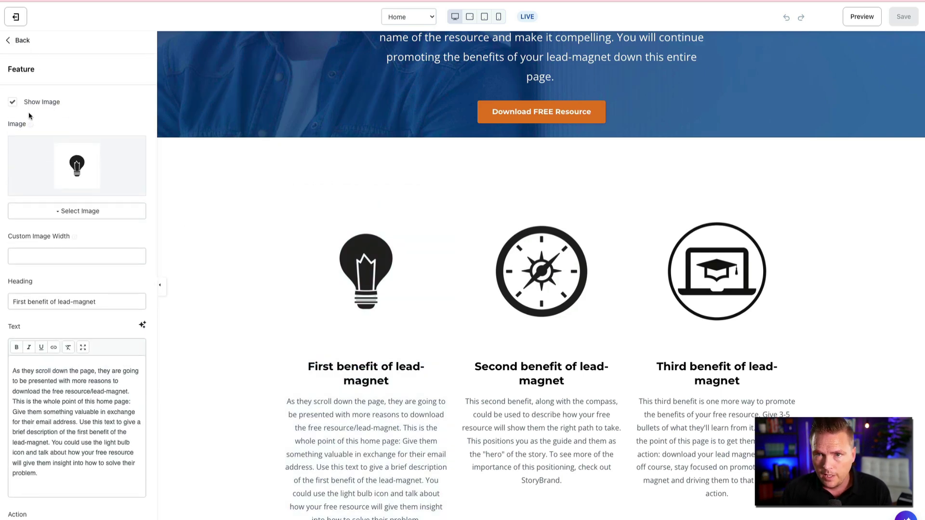
scroll(53, 275, down, 5)
scroll(53, 277, up, 5)
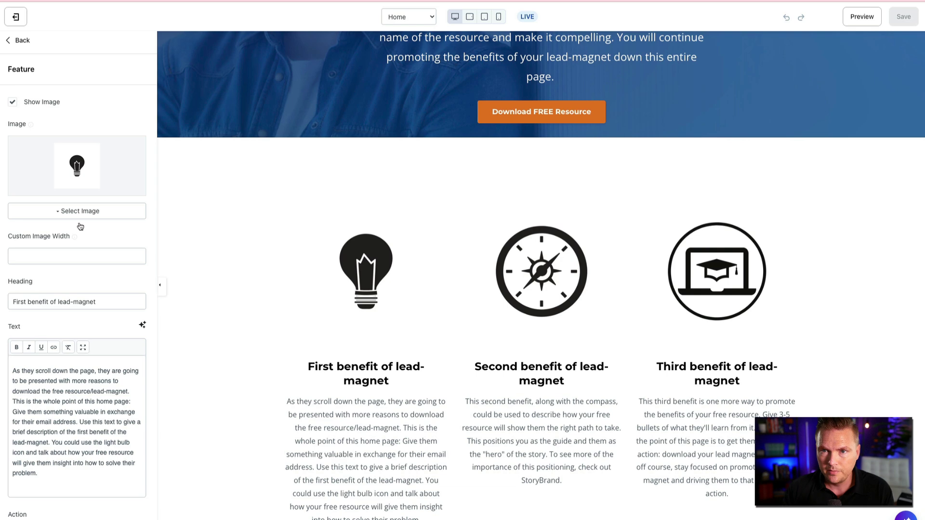
scroll(79, 197, down, 3)
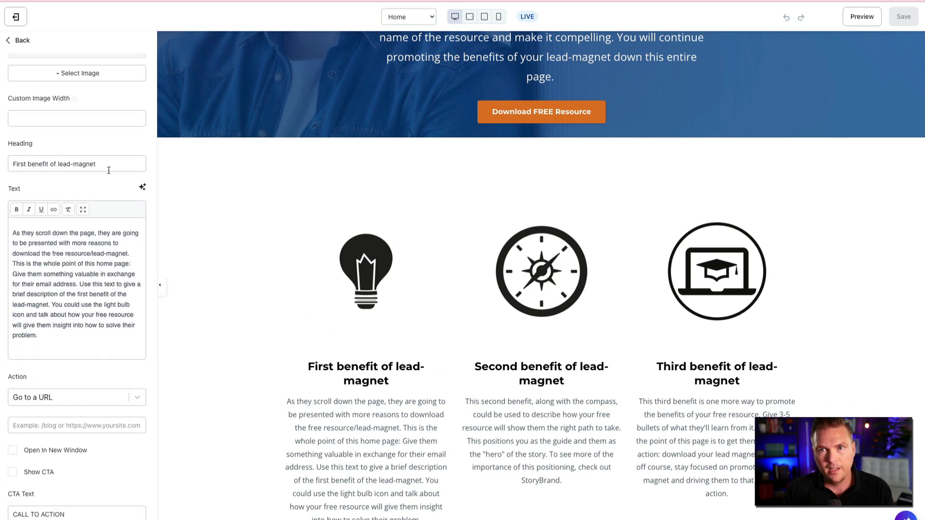
scroll(92, 289, down, 1)
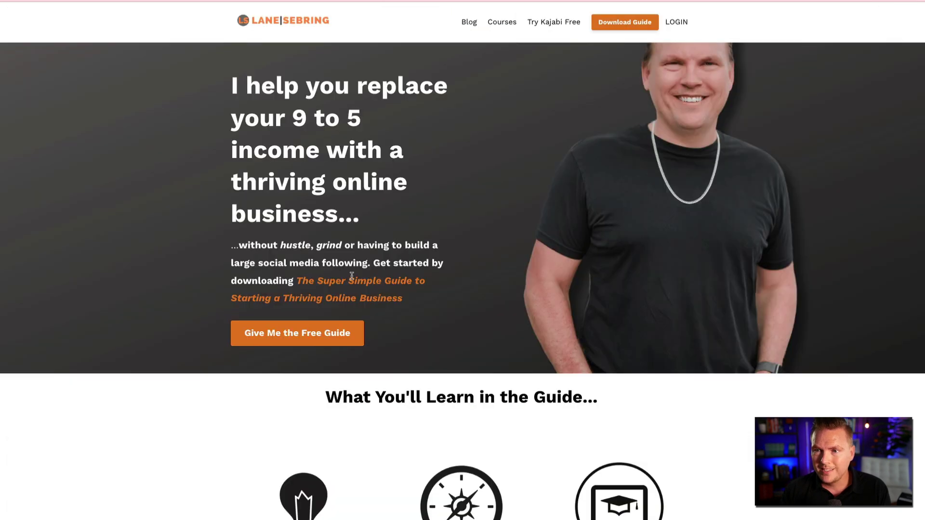
scroll(352, 275, down, 6)
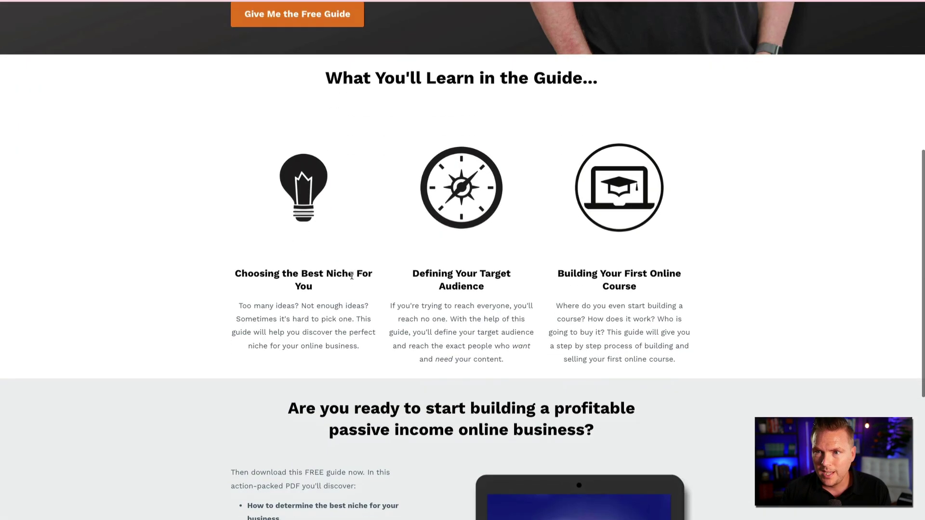
scroll(368, 176, down, 1)
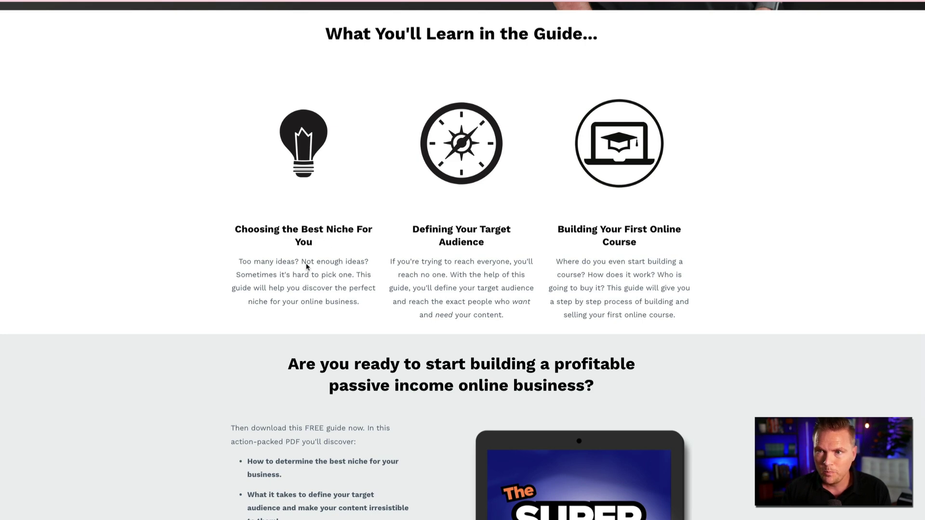
scroll(289, 291, down, 5)
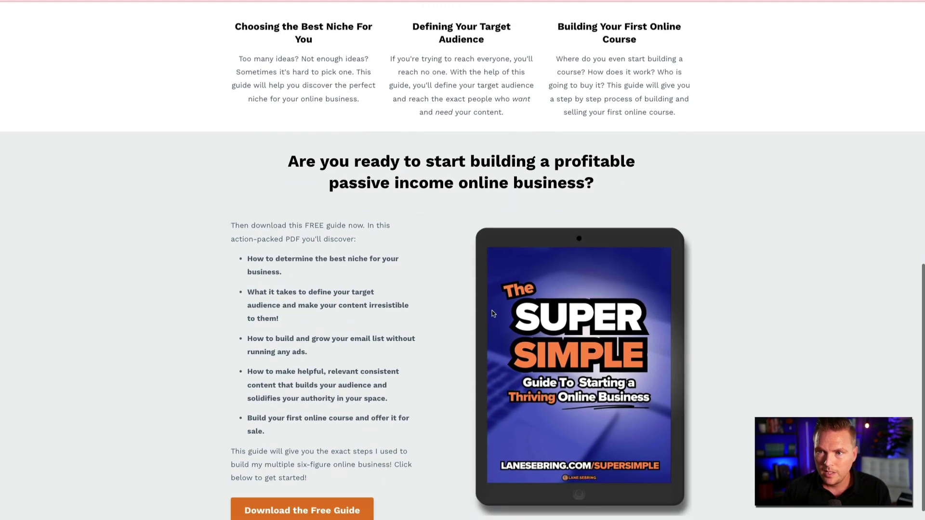
scroll(309, 194, up, 10)
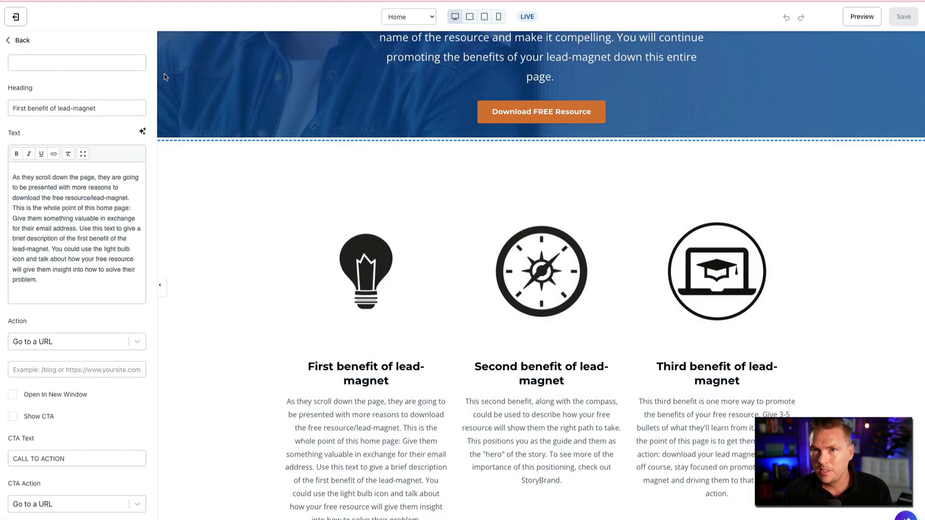
scroll(164, 67, up, 5)
Exit the editor to the Website Pages list and scroll down to Blog Search, Blog Post, Blog and 404.
click(21, 22)
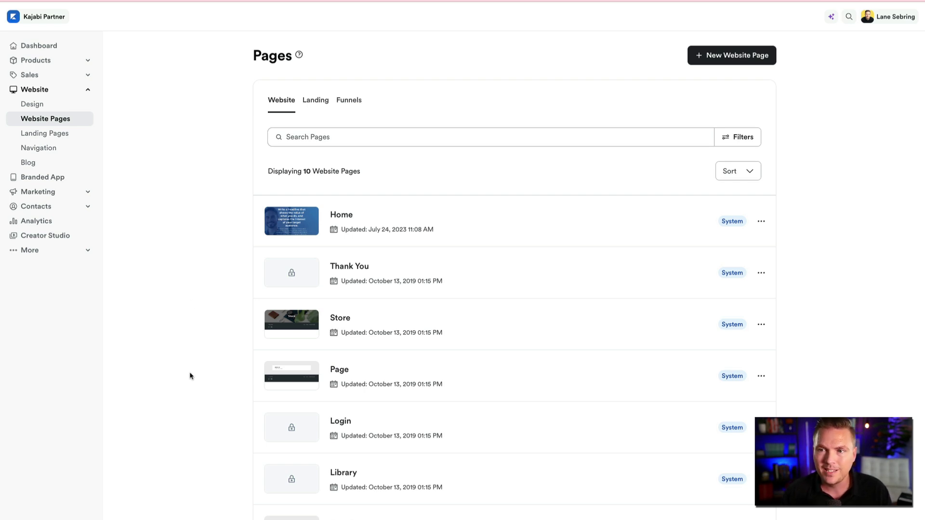
scroll(190, 375, down, 1)
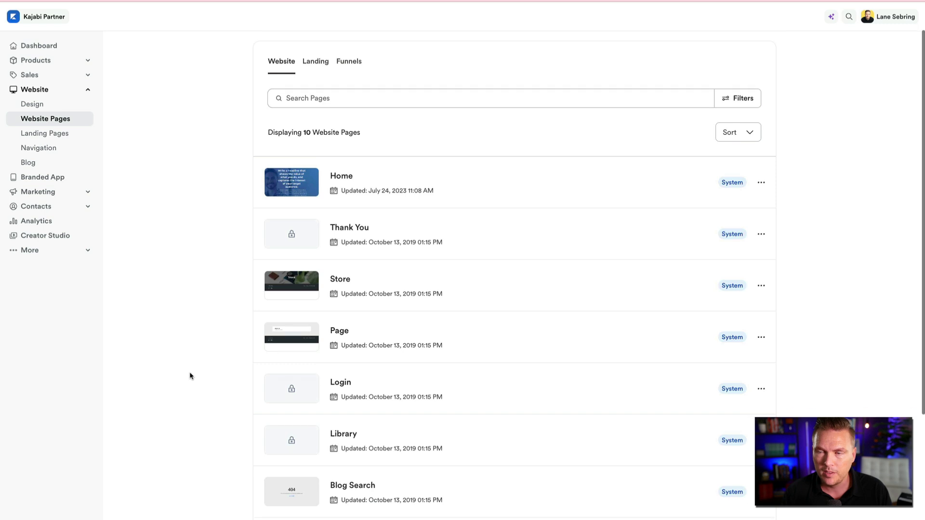
mouse_move(344, 226)
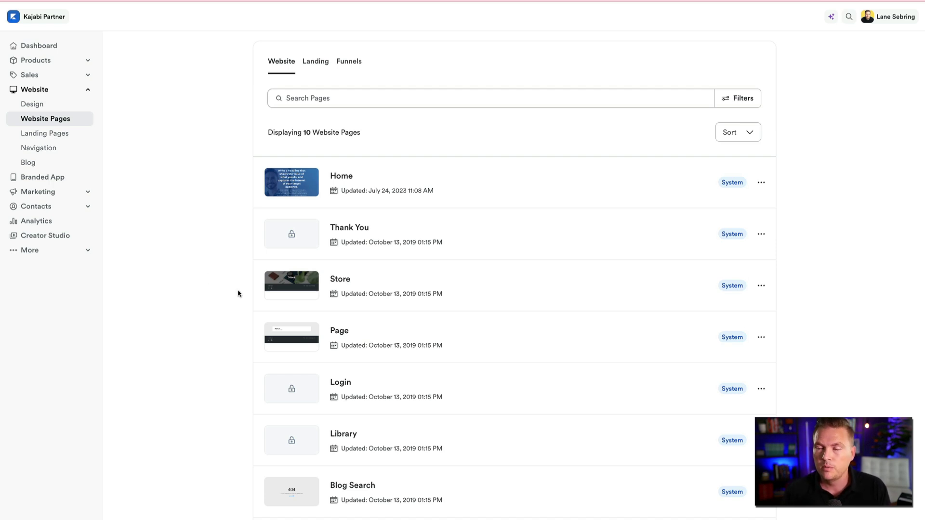
mouse_move(258, 308)
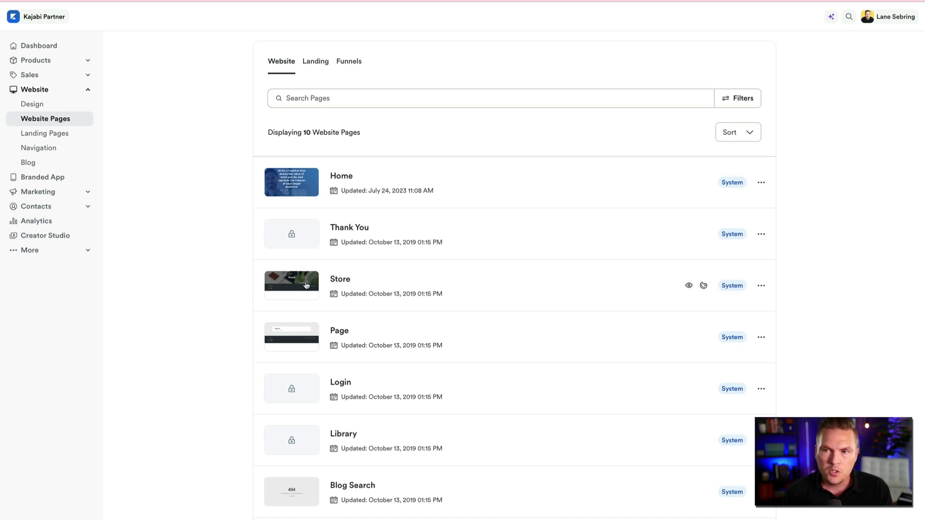
scroll(253, 350, down, 2)
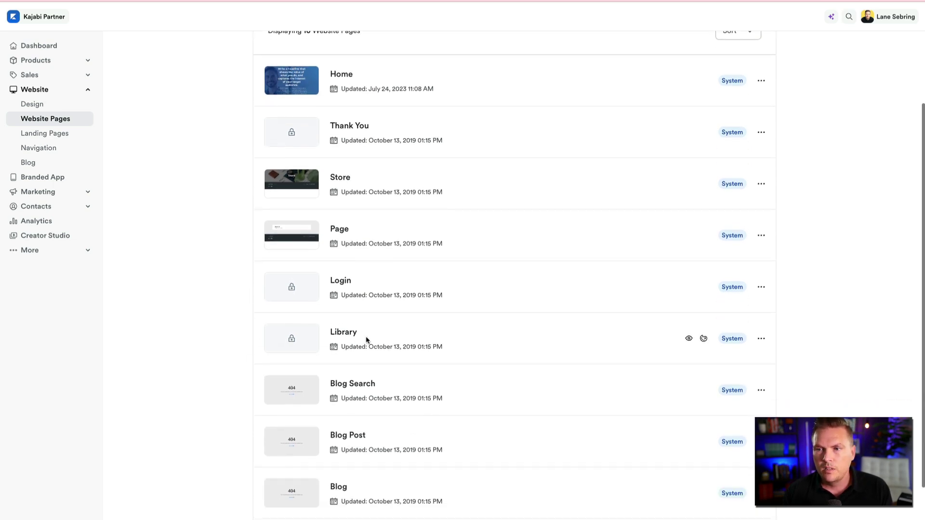
scroll(346, 333, down, 1)
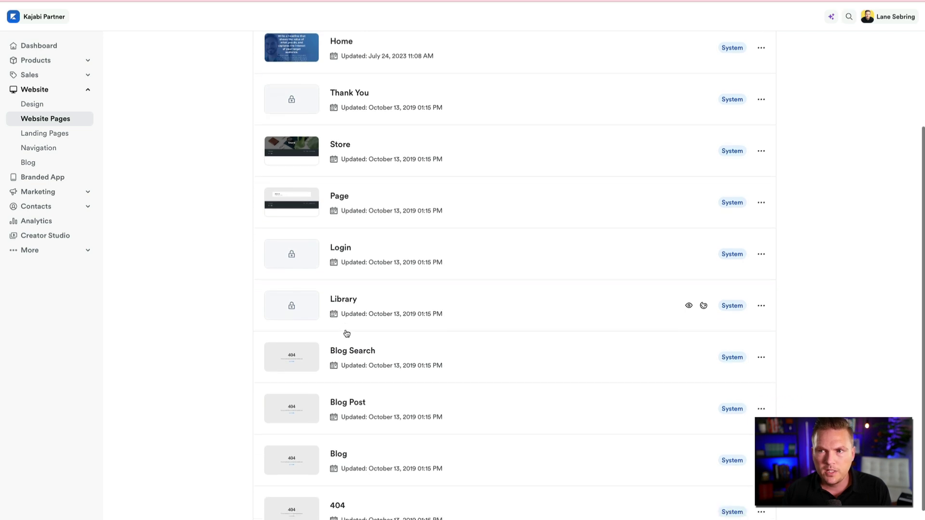
scroll(343, 326, down, 1)
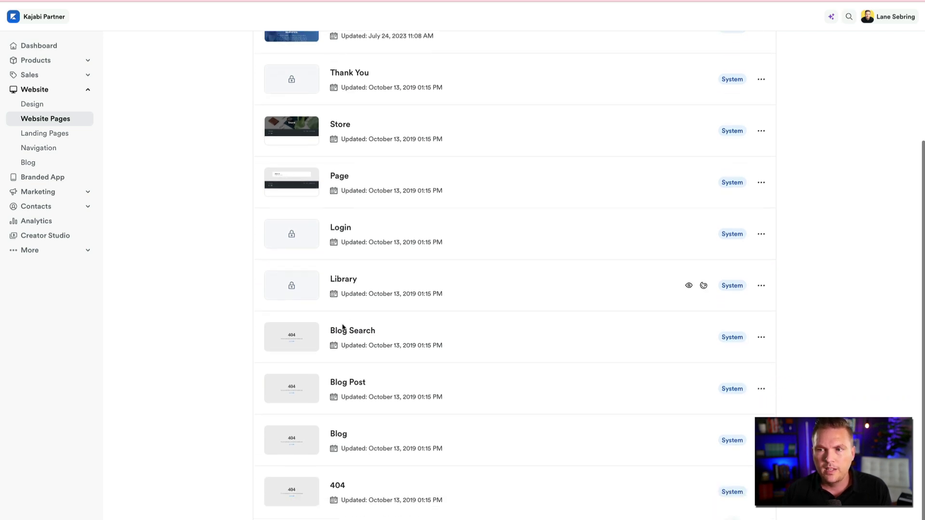